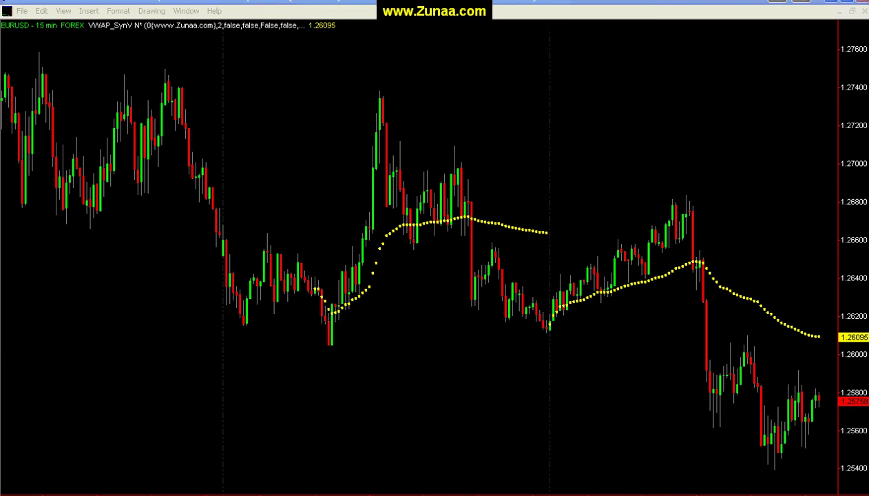
key("alt+Tab")
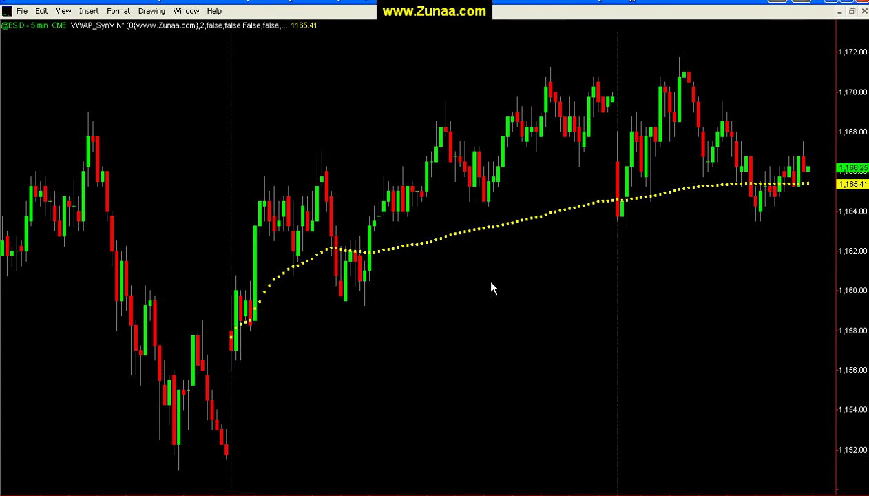
key("Down")
key("Down")
key("Down")
key("Down")
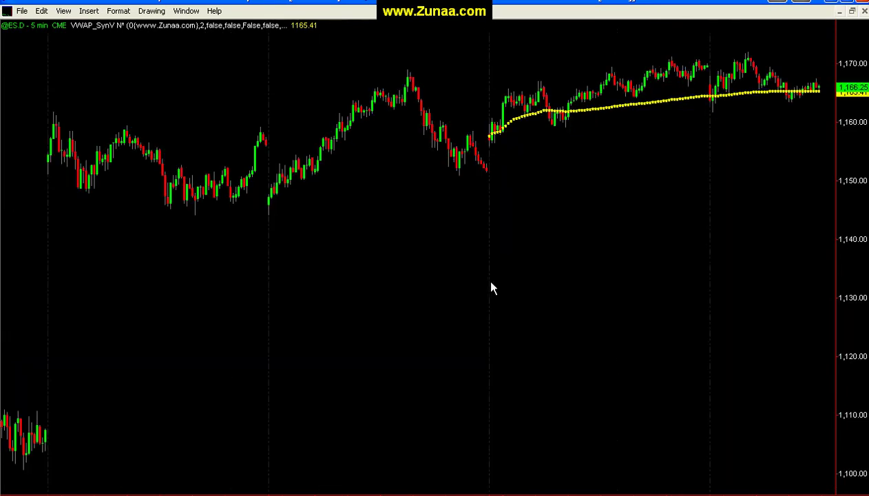
key("Up")
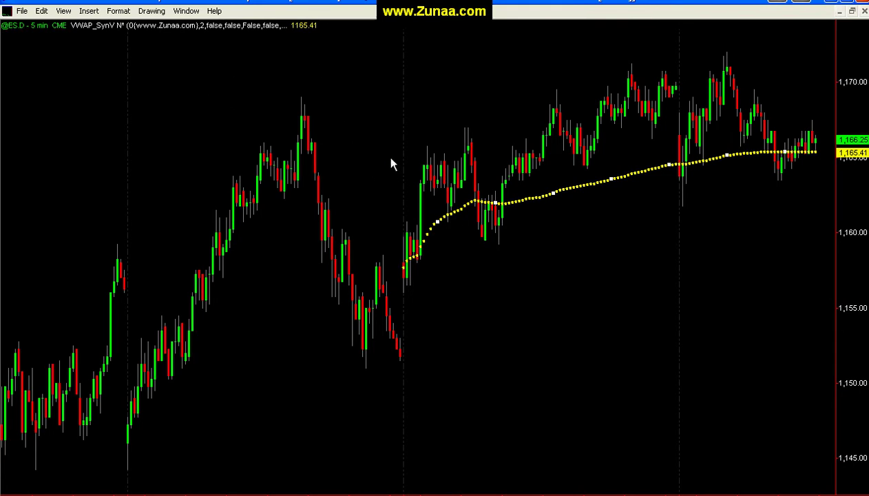
left_click(612, 195)
In Format Analysis Techniques, remove the duplicate VWAP_H and set the other VWAP_H Status to On
right_click(549, 65)
left_click(571, 82)
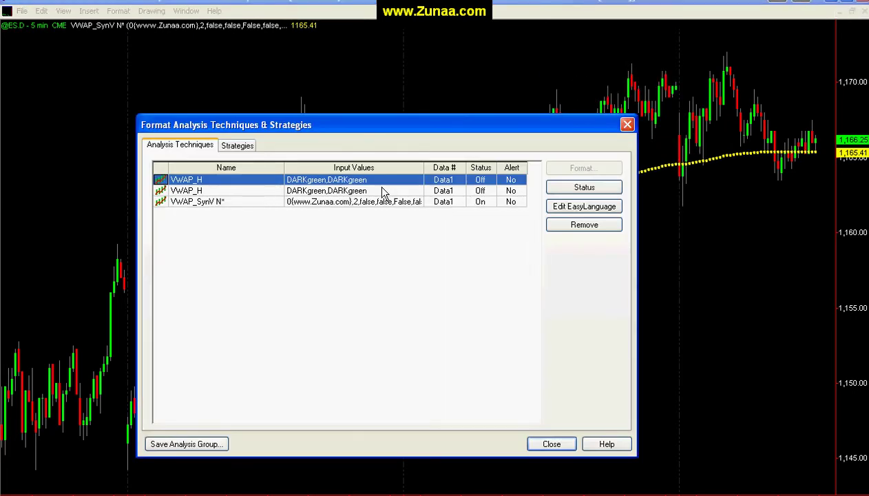
left_click(581, 226)
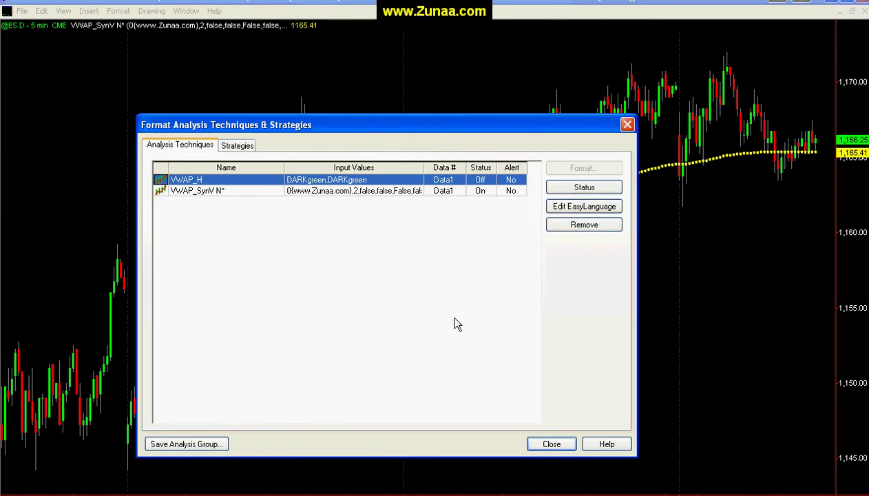
left_click(580, 188)
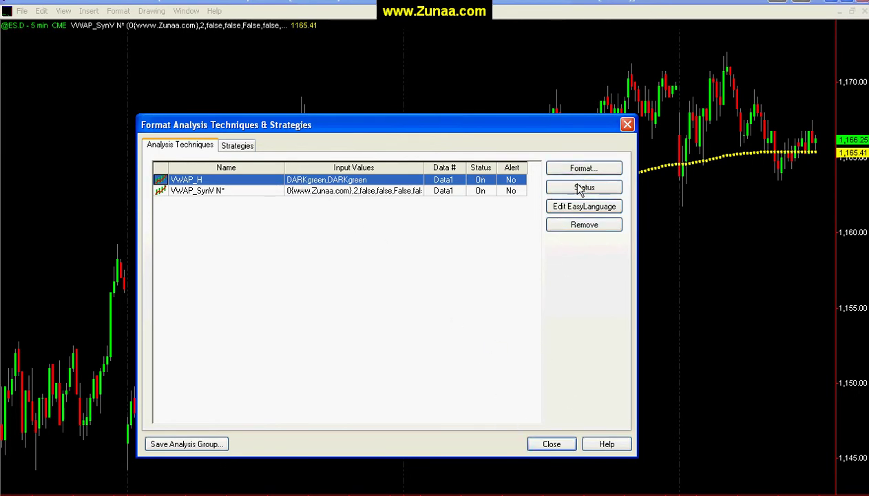
left_click(541, 440)
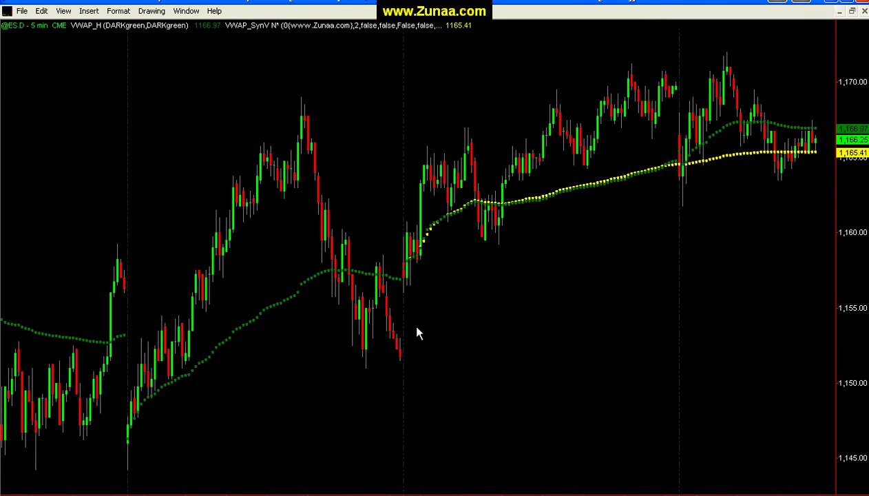
mouse_move(410, 303)
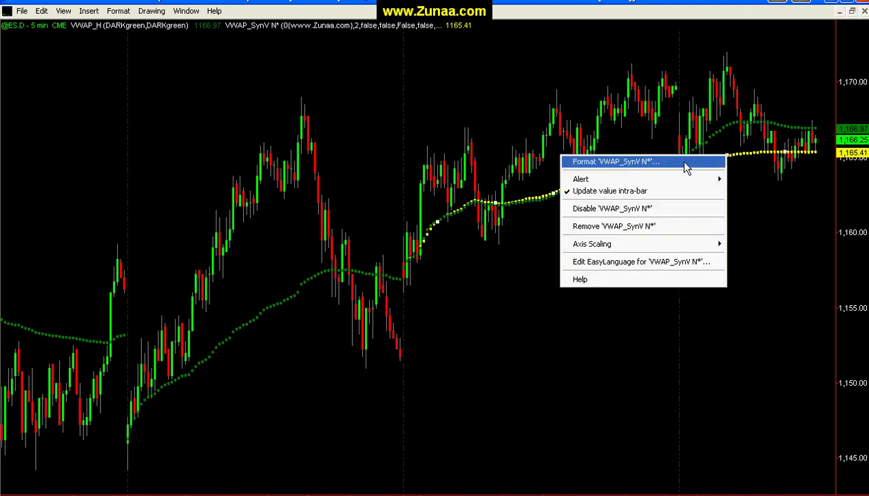
left_click(439, 269)
left_click_drag(405, 287, 673, 252)
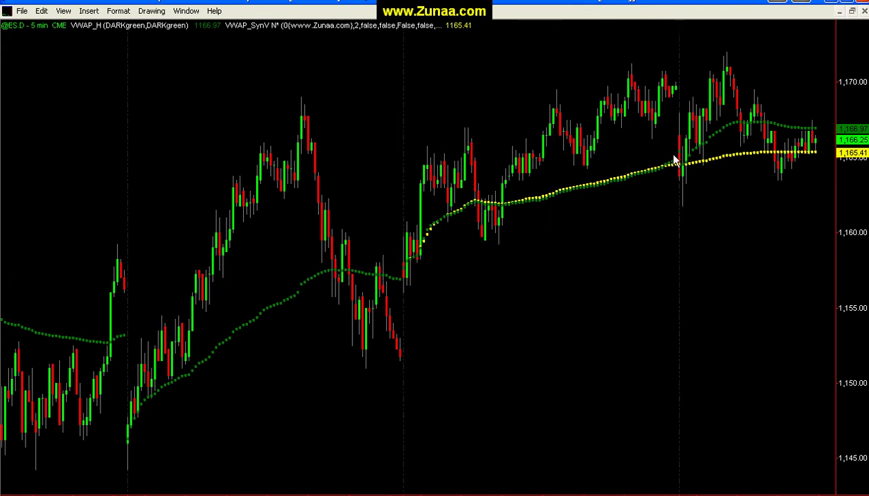
left_click(725, 159)
left_click(721, 132)
Change the VWAP_SynV NumberOfDays input to 1 and apply it to the ES chart
right_click(722, 151)
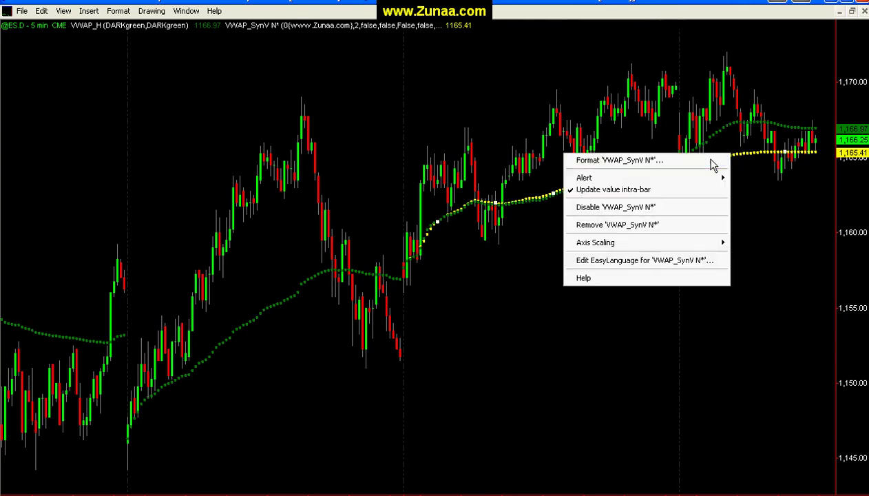
left_click(709, 161)
left_click(505, 108)
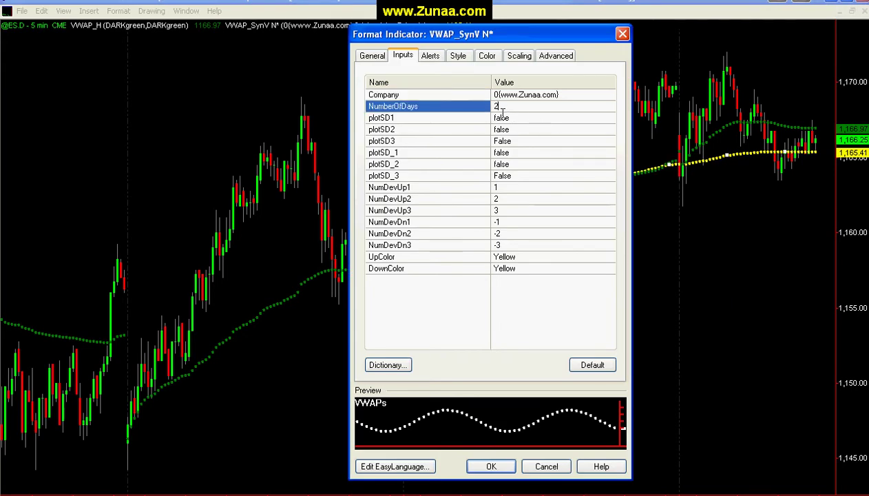
key("BackSpace")
type("1")
left_click(492, 466)
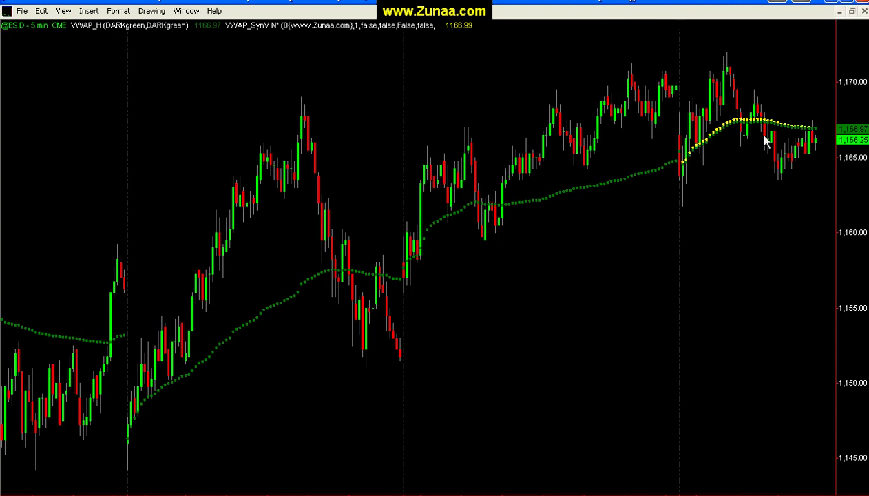
Toggle the crosshair with Ctrl+R and switch to the EURUSD 15-minute chart window
key("ctrl+r")
key("ctrl+r")
key("ctrl+Tab")
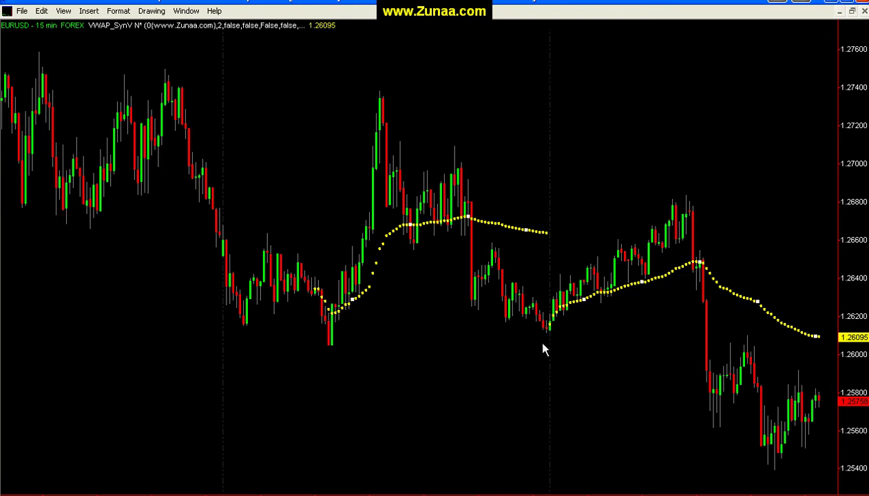
right_click(646, 281)
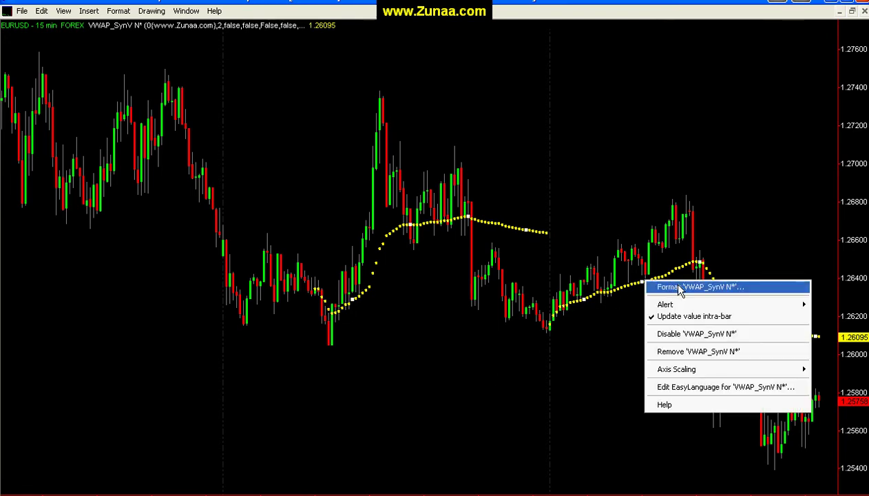
left_click(695, 287)
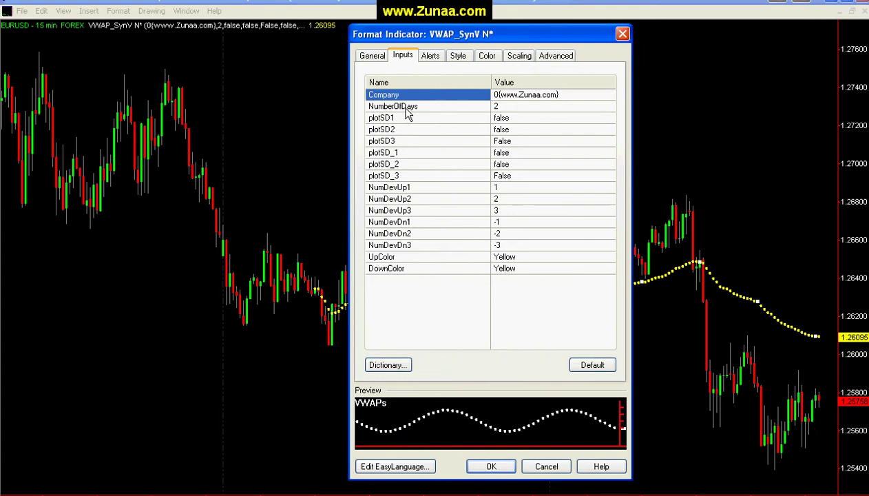
left_click(499, 107)
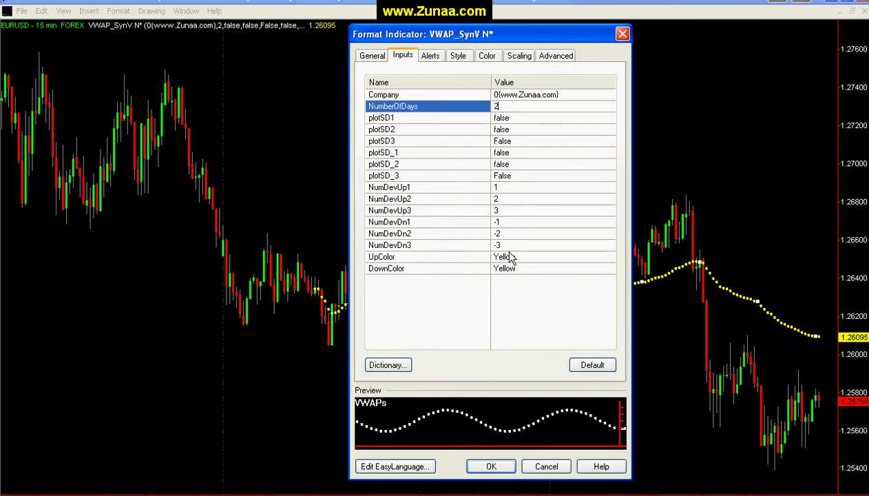
left_click(492, 467)
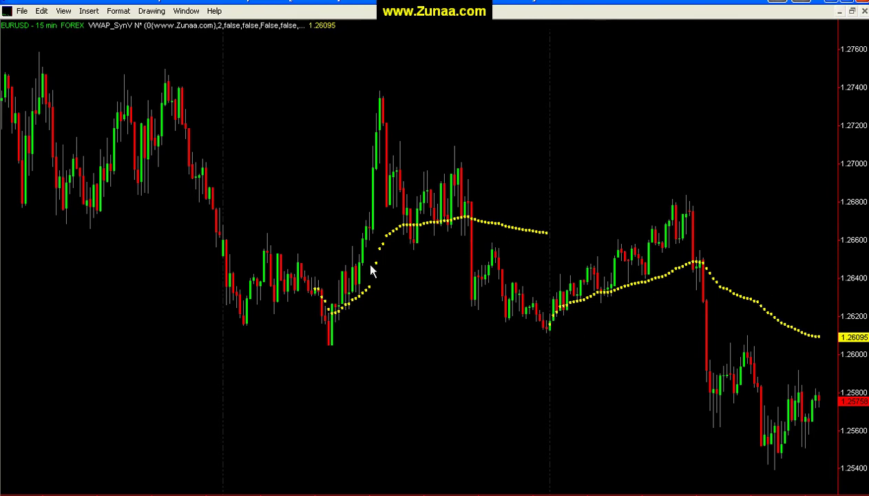
left_click_drag(617, 367, 642, 376)
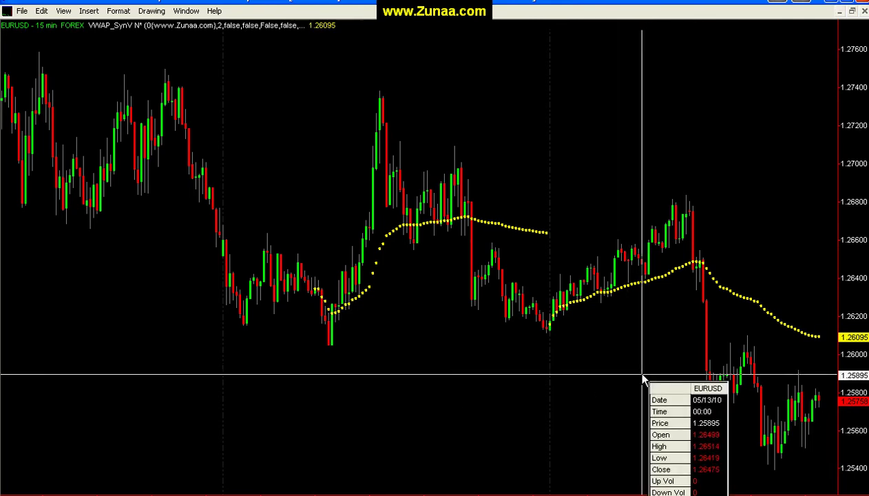
left_click_drag(643, 378, 641, 378)
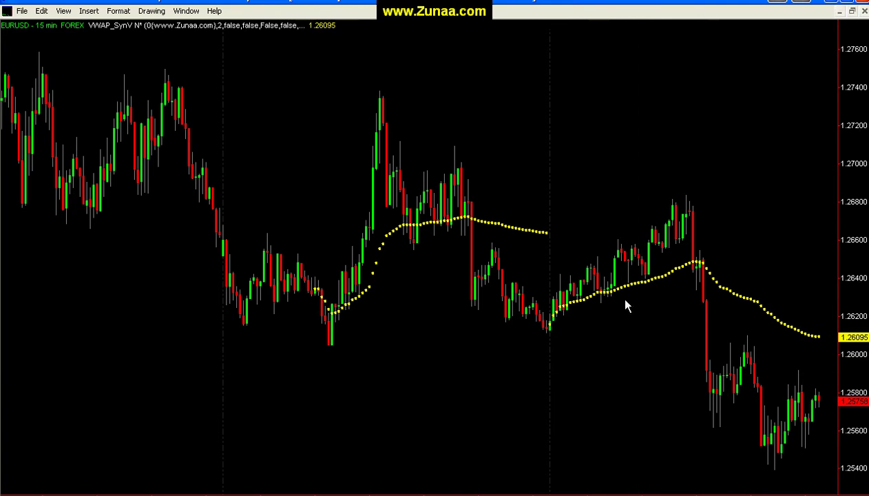
left_click_drag(563, 340, 556, 343)
left_click_drag(644, 408, 655, 407)
left_click_drag(603, 337, 314, 356)
Change the EURUSD VWAP_SynV NumberOfDays from 2 to 3 and apply it
right_click(653, 285)
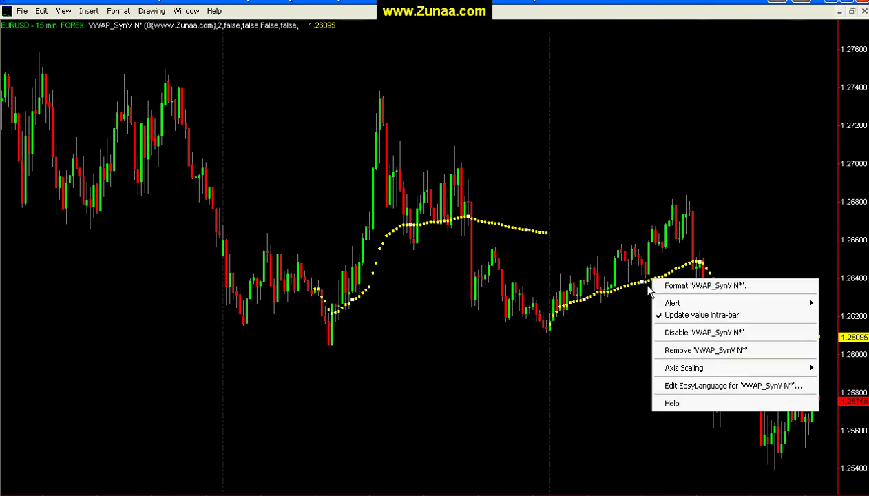
left_click(687, 286)
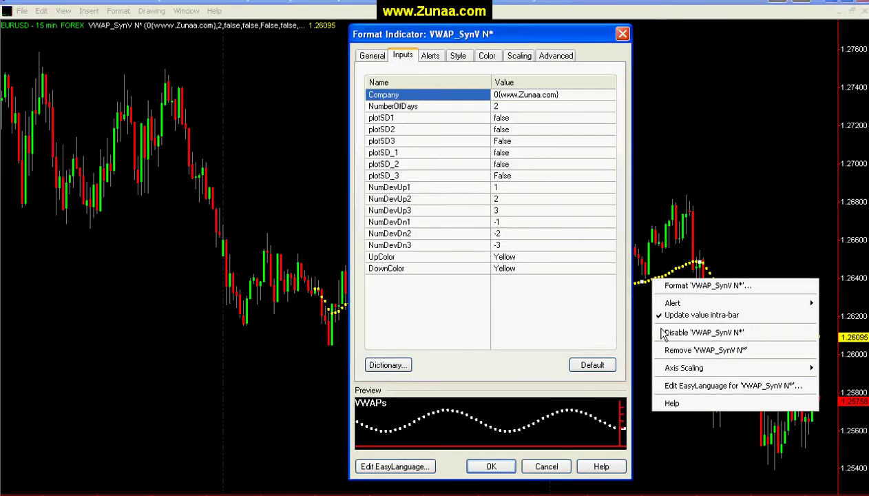
left_click(498, 107)
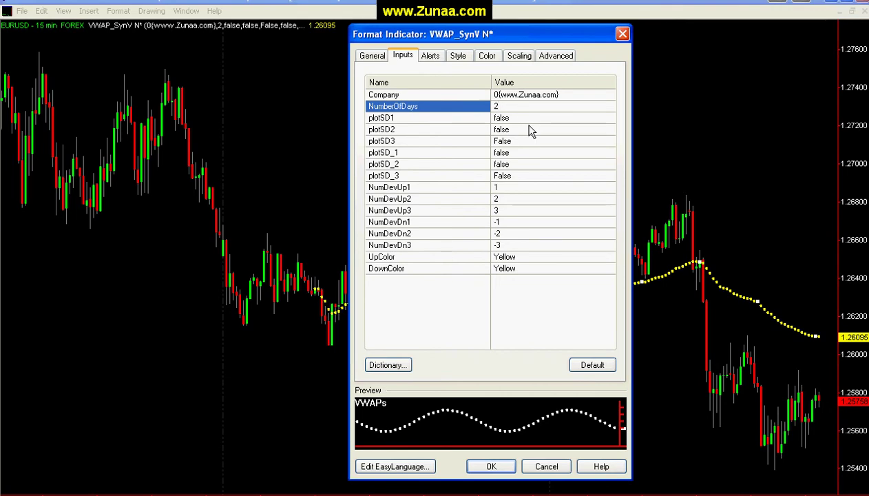
key("BackSpace")
type("3")
key("Return")
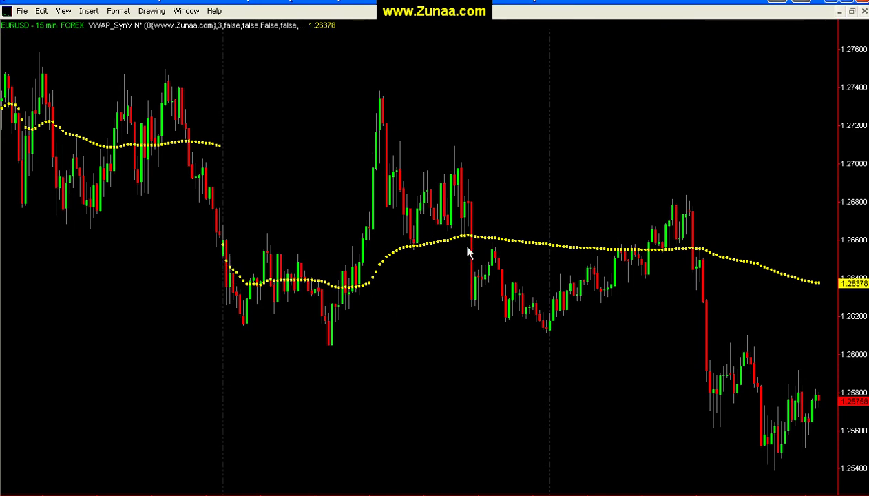
In the VWAP_SynV settings, move the dialog aside and replace NumberOfDays 3 with 10
right_click(505, 241)
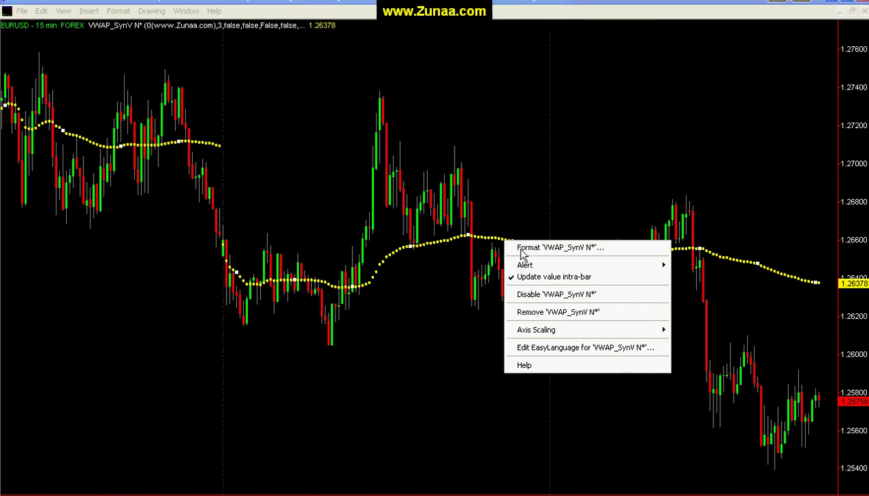
left_click(521, 252)
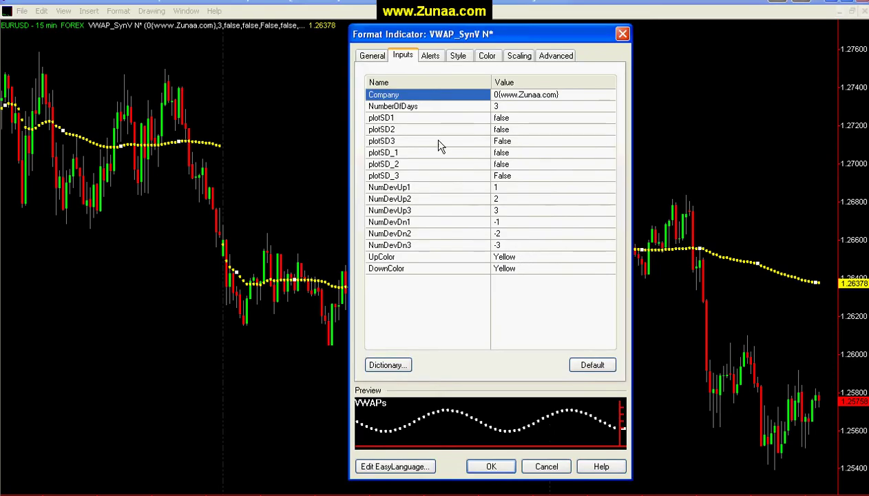
left_click(503, 107)
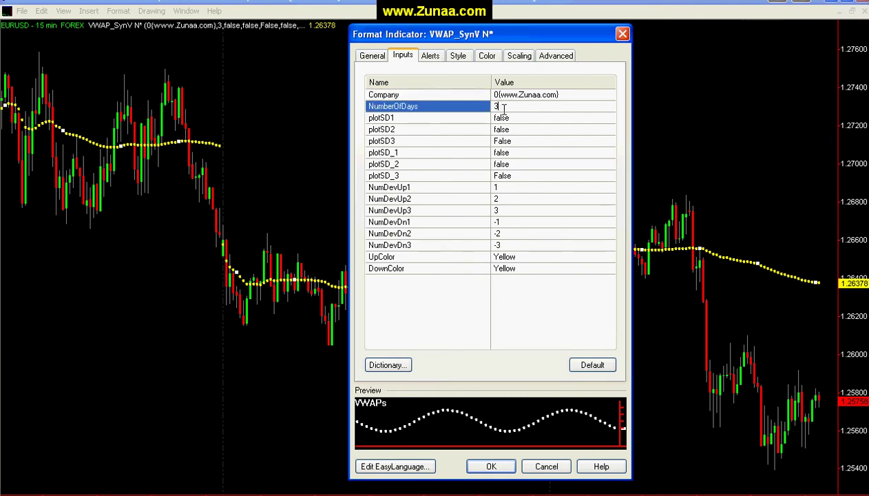
left_click_drag(534, 34, 707, 9)
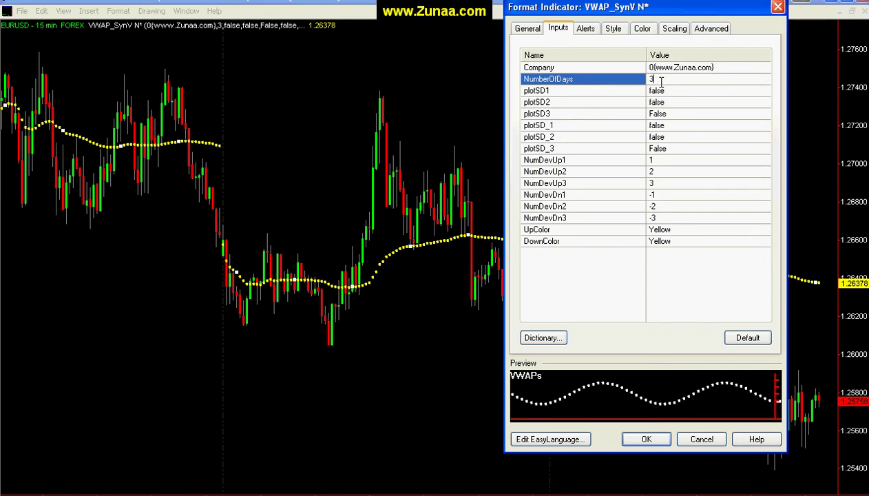
key("BackSpace")
type("10")
Confirm the Format Indicator dialog so VWAP_SynV redraws with its standard-deviation bands
left_click(653, 441)
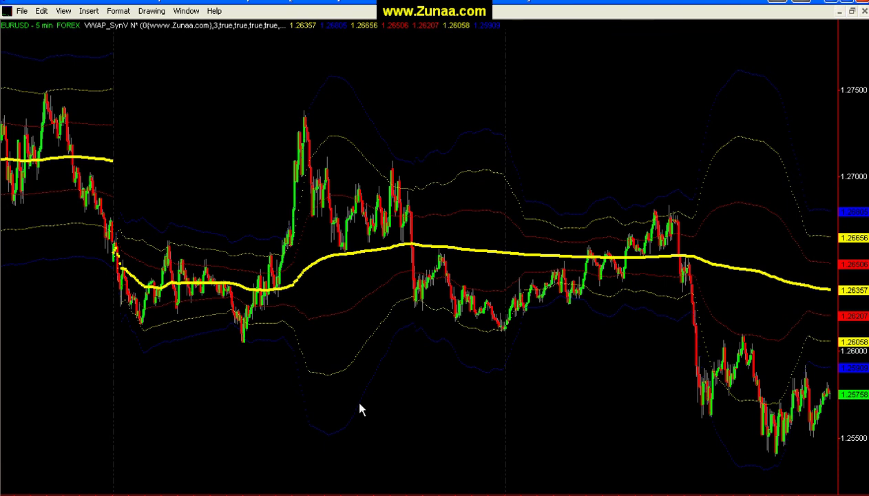
middle_click(343, 314)
middle_click(343, 186)
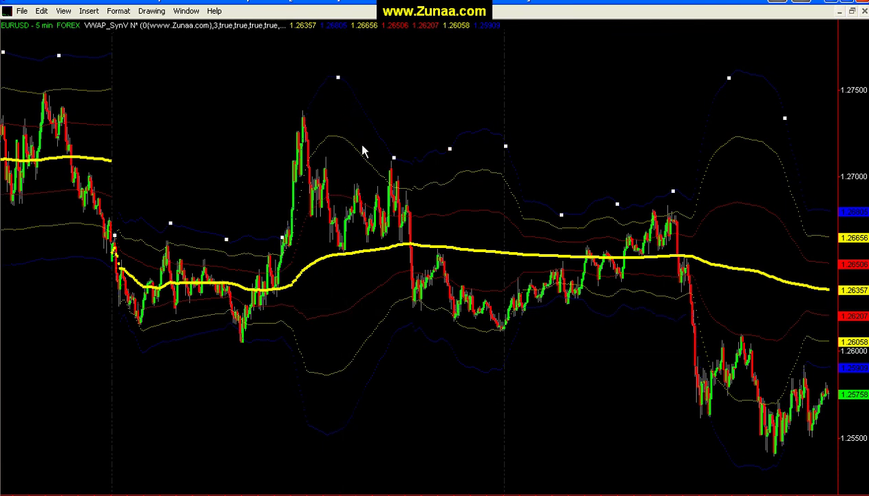